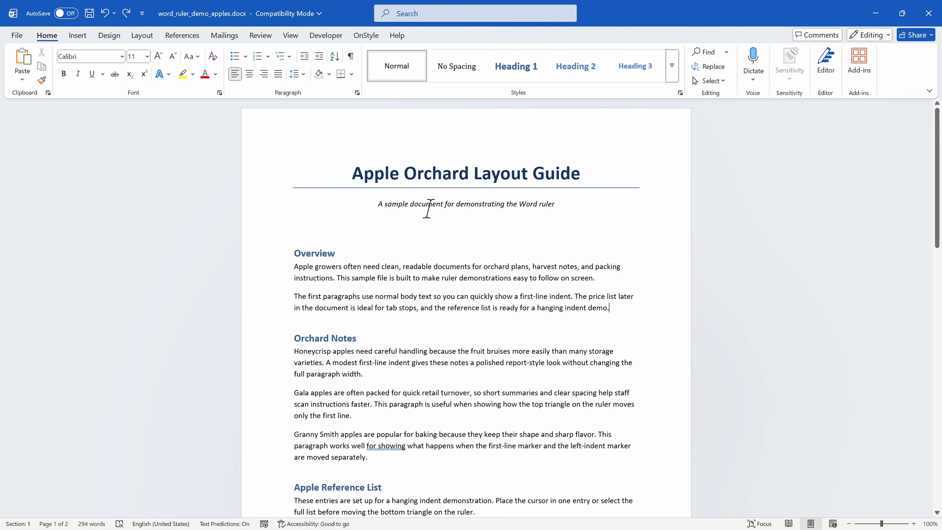
Show the ruler and enable the vertical ruler in Print Layout view through the advanced display options
{"action": "left_click", "coordinate": [284, 36]}
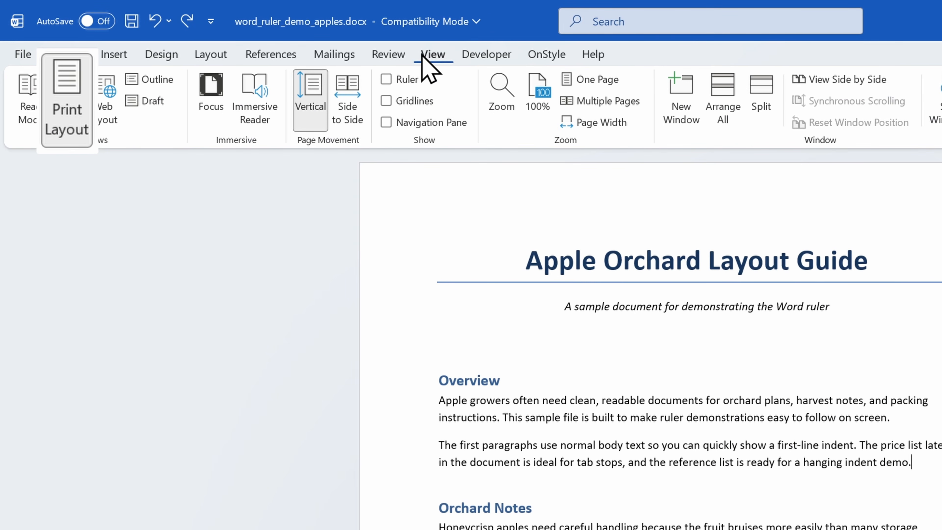
{"action": "left_click", "coordinate": [385, 79]}
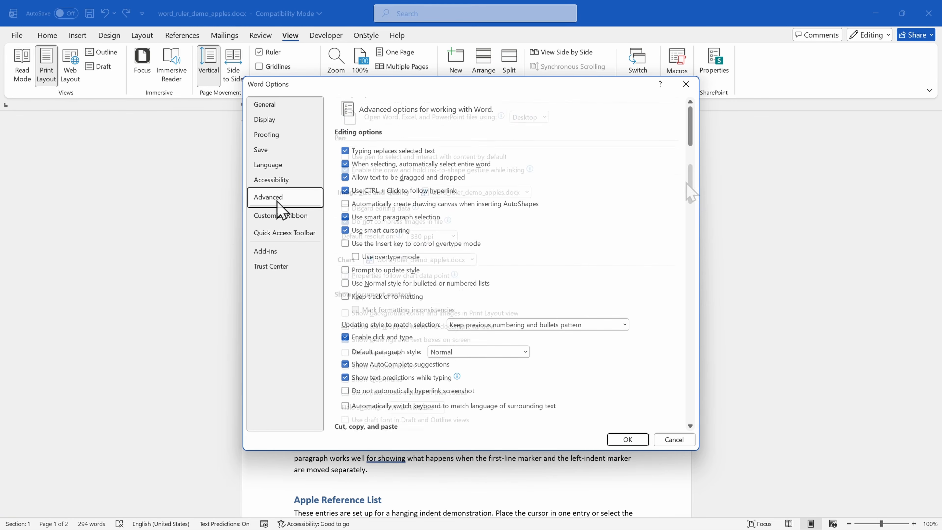
{"action": "left_click_drag", "start_coordinate": [690, 126], "coordinate": [684, 225]}
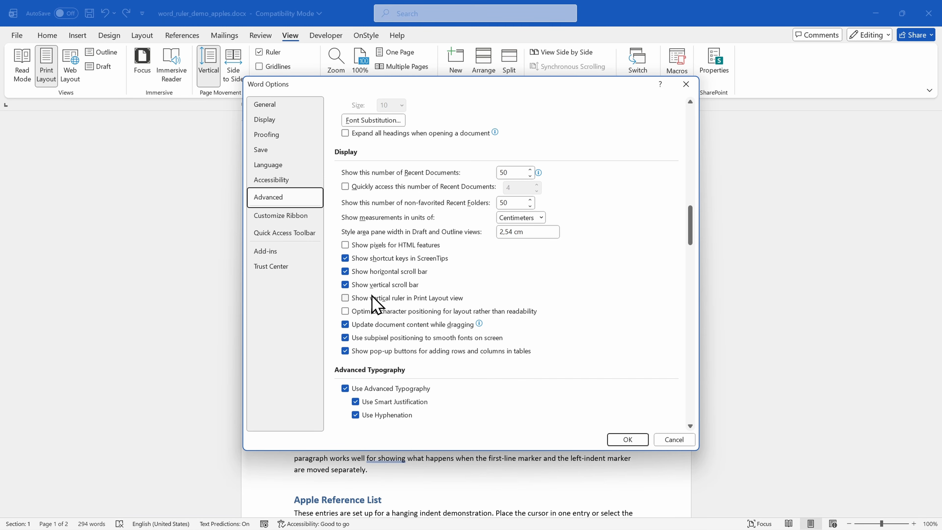
{"action": "left_click", "coordinate": [351, 300]}
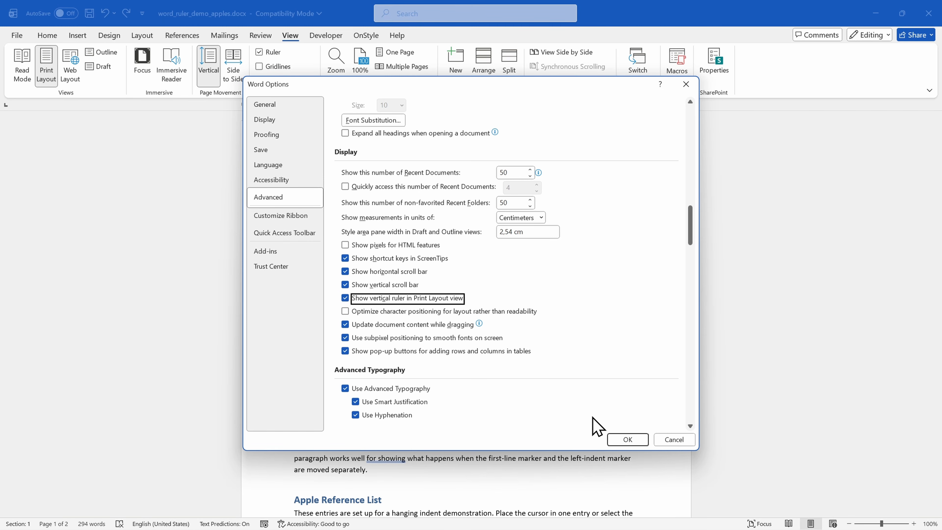
{"action": "left_click", "coordinate": [634, 441]}
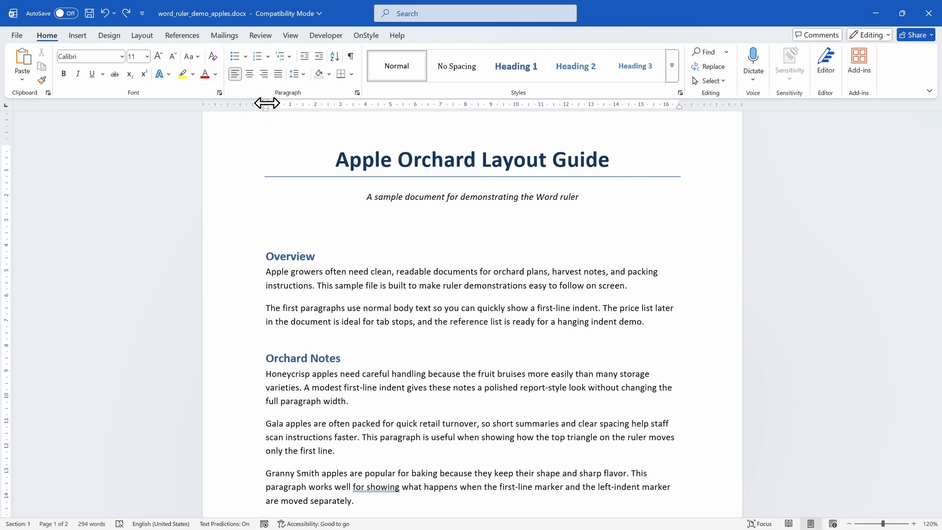
Select all body text with similar formatting and give it a first-line indent of about 1.75 cm using the ruler
{"action": "mouse_move", "coordinate": [266, 101]}
{"action": "left_mouse_down"}
{"action": "mouse_move", "coordinate": [290, 102]}
{"action": "mouse_move", "coordinate": [265, 109]}
{"action": "left_mouse_up"}
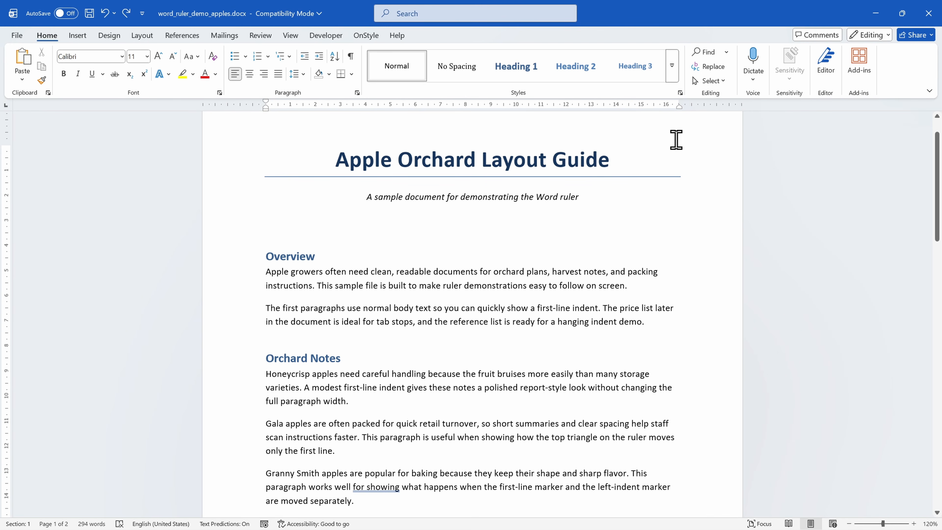
{"action": "left_click", "coordinate": [726, 82]}
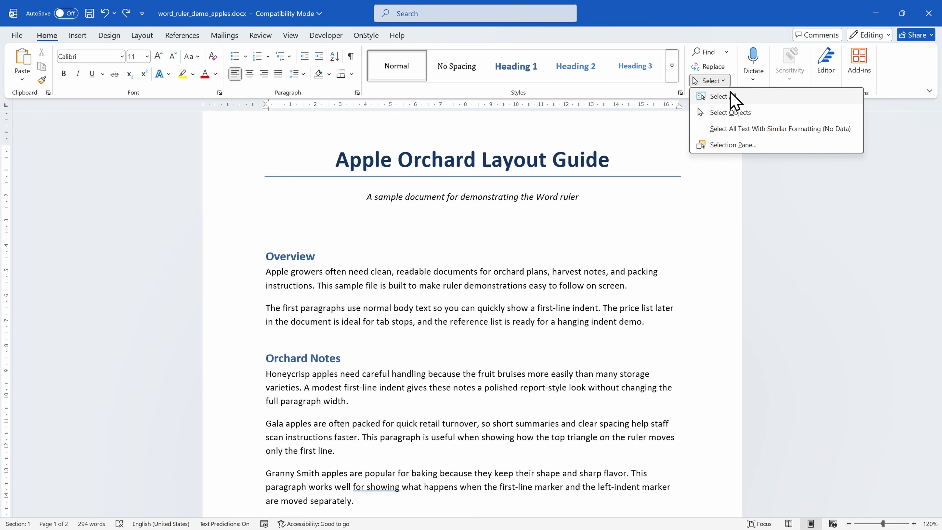
{"action": "left_click", "coordinate": [766, 130]}
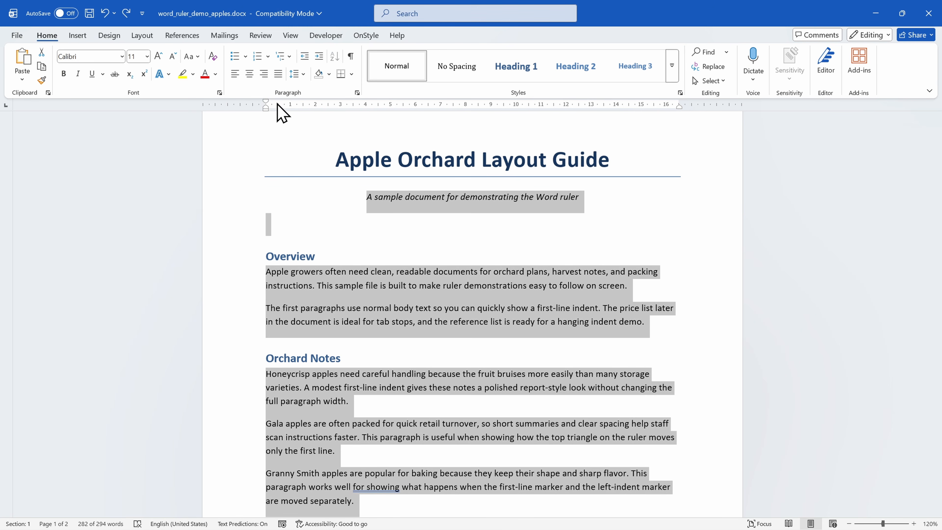
{"action": "left_click_drag", "start_coordinate": [266, 103], "coordinate": [307, 106]}
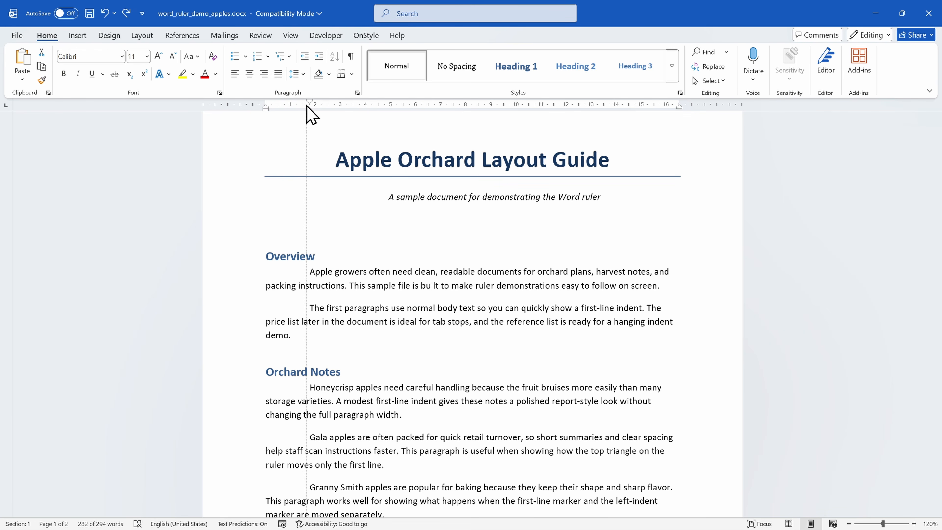
{"action": "scroll", "coordinate": [310, 115], "scroll_direction": "down", "scroll_amount": 10}
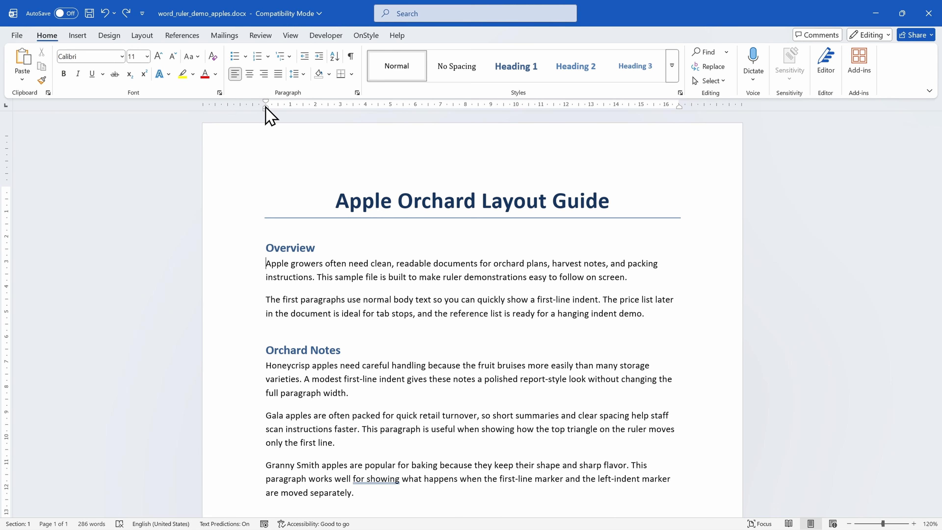
Adjust the page margins on the horizontal ruler to about 1.75 cm on the left and about 4 cm on the right
{"action": "left_click_drag", "start_coordinate": [263, 103], "coordinate": [289, 104]}
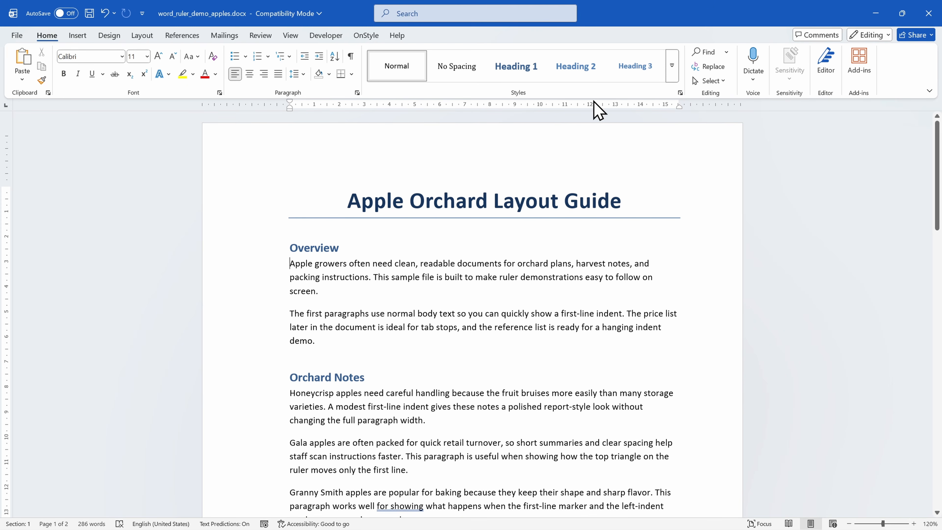
{"action": "left_click_drag", "start_coordinate": [679, 104], "coordinate": [642, 107]}
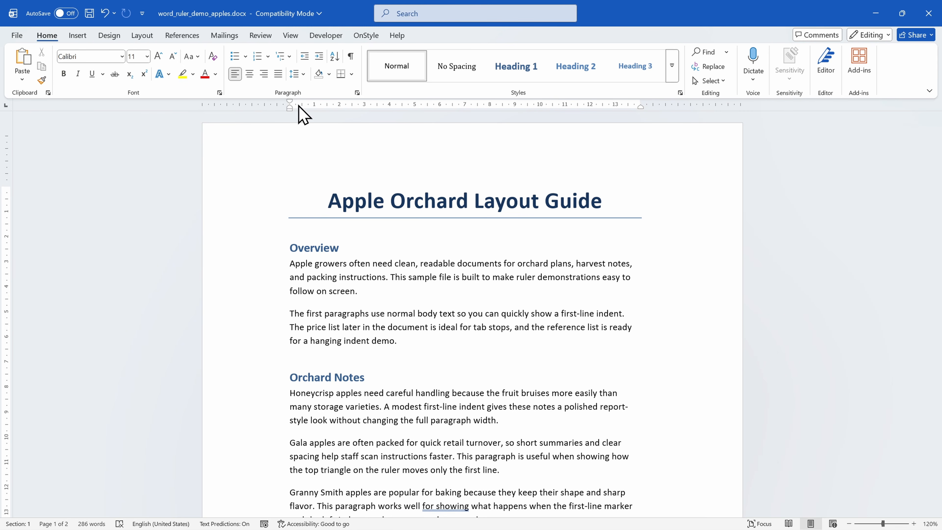
{"action": "left_click_drag", "start_coordinate": [290, 103], "coordinate": [245, 111]}
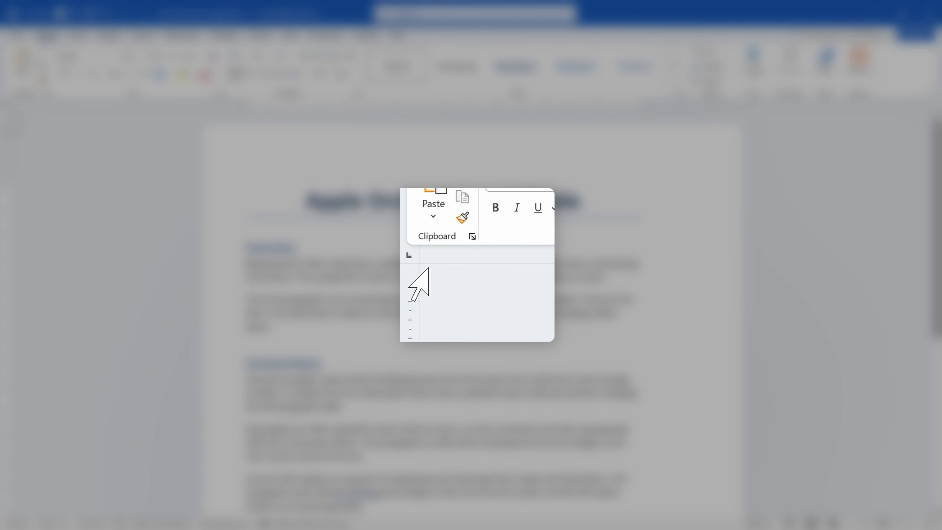
Set a left tab stop at 2 cm for the first Overview paragraph and tab its opening line to it
{"action": "left_click", "coordinate": [411, 256]}
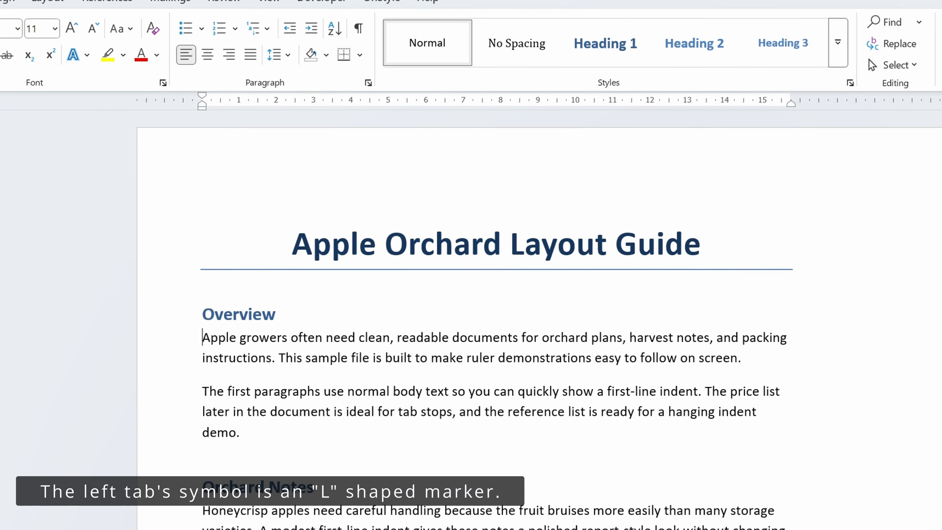
{"action": "left_click", "coordinate": [276, 107]}
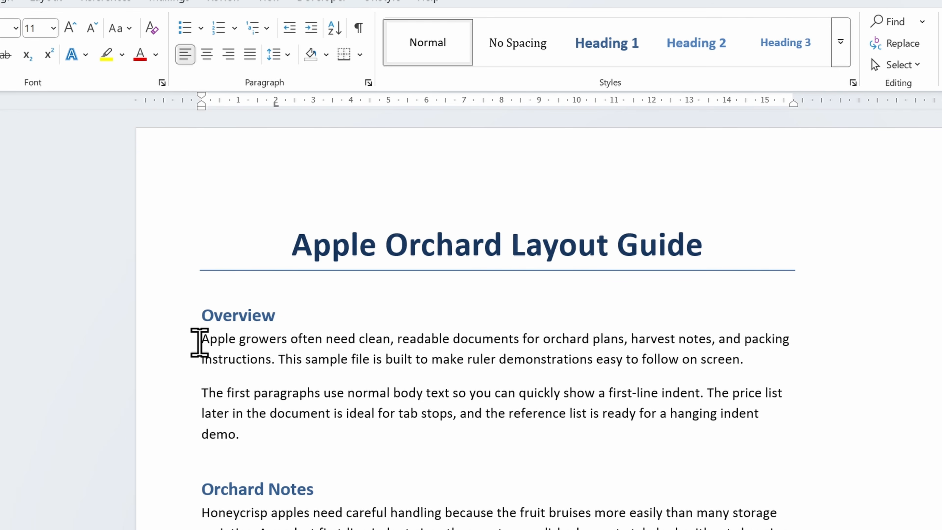
{"action": "left_click", "coordinate": [200, 338]}
{"action": "key", "text": "Tab"}
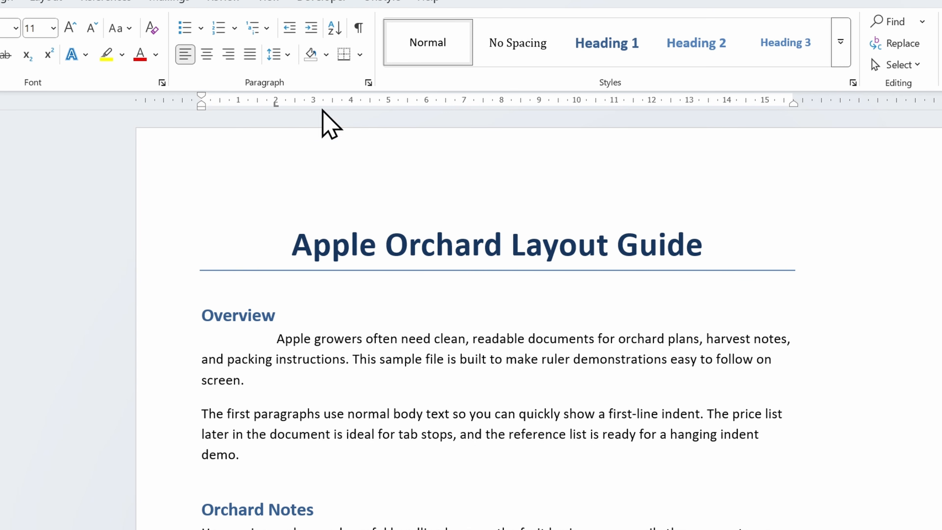
Show the formatting marks and add left tab stops at 4 cm and 8 cm to the first Overview paragraph
{"action": "left_click", "coordinate": [354, 32]}
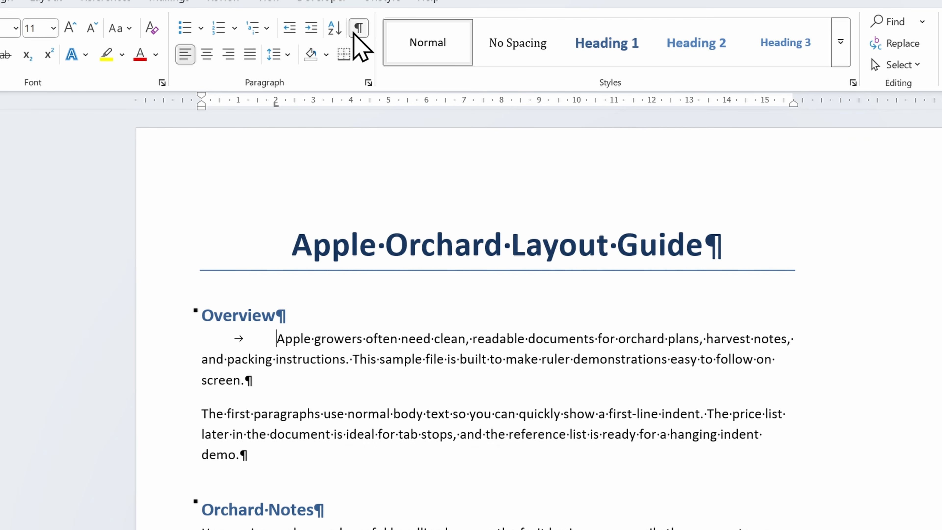
{"action": "left_click", "coordinate": [351, 107]}
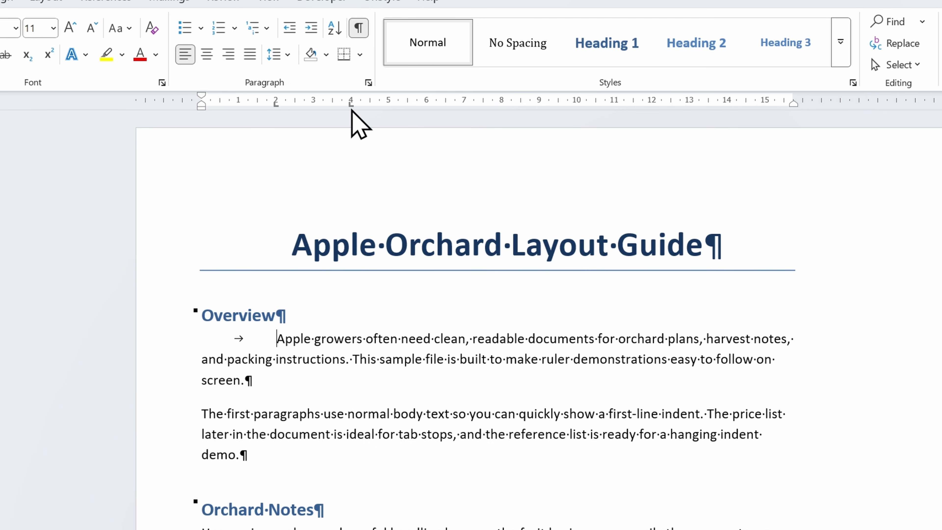
{"action": "left_click", "coordinate": [501, 107]}
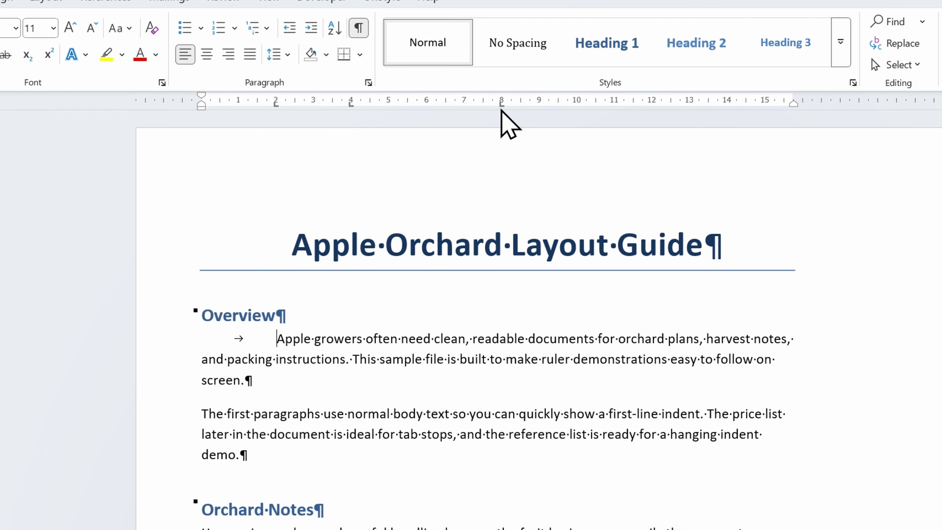
Insert two more tabs before the first Overview paragraph's text and remove its 8 cm tab stop from the ruler
{"action": "key", "text": "Tab"}
{"action": "key", "text": "Tab"}
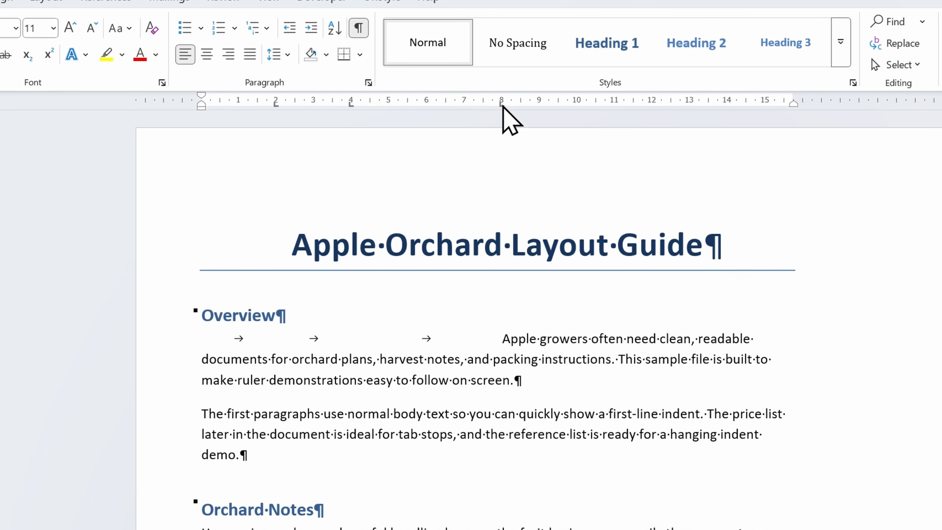
{"action": "left_click_drag", "start_coordinate": [502, 105], "coordinate": [502, 133]}
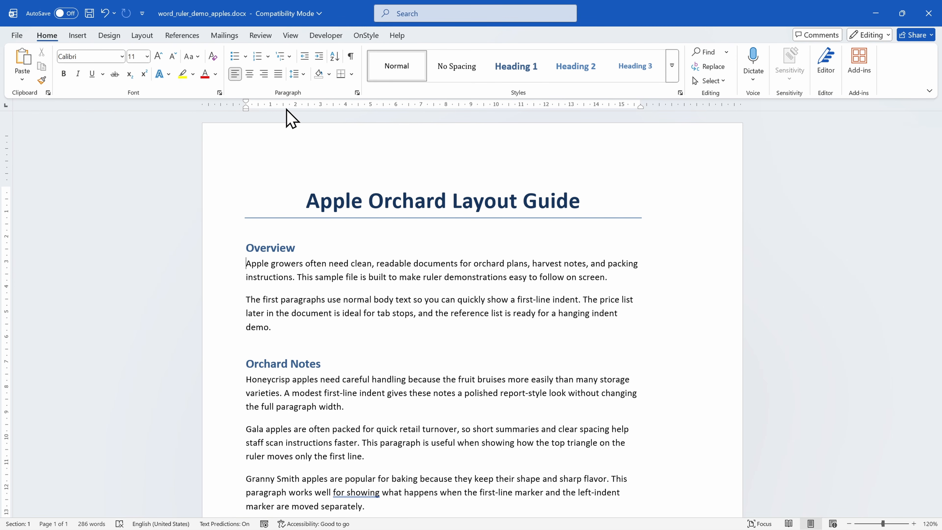
Place a left tab stop at 2 cm on the ruler and indent the first Overview paragraph with a tab
{"action": "left_click", "coordinate": [296, 108]}
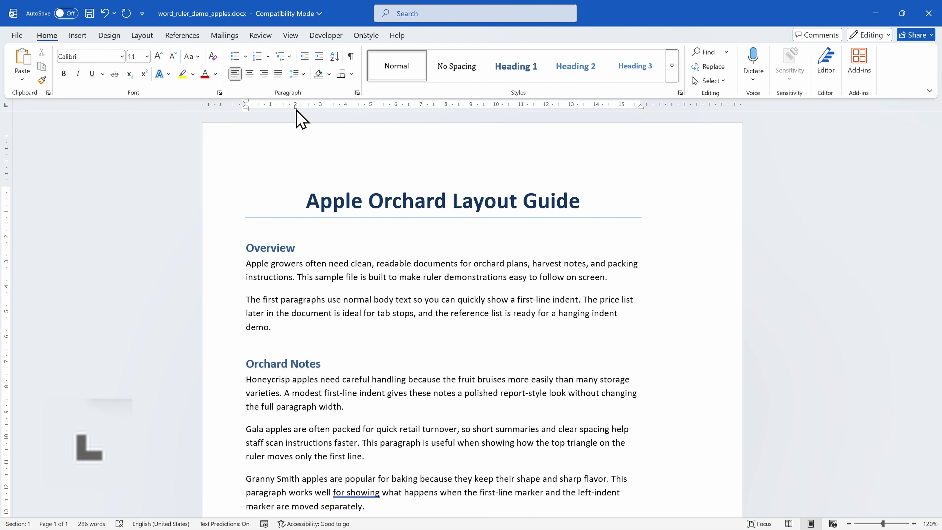
{"action": "left_click", "coordinate": [244, 265]}
{"action": "key", "text": "Tab"}
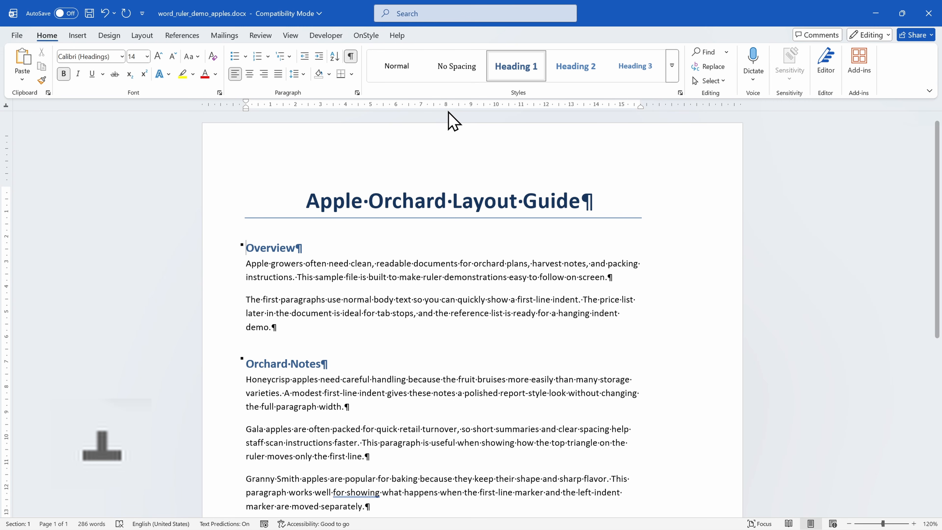
Tab the Overview heading to a center tab stop at 8 cm, and tab the "Apples 2026" line to the stop at 9 cm
{"action": "left_click", "coordinate": [446, 108]}
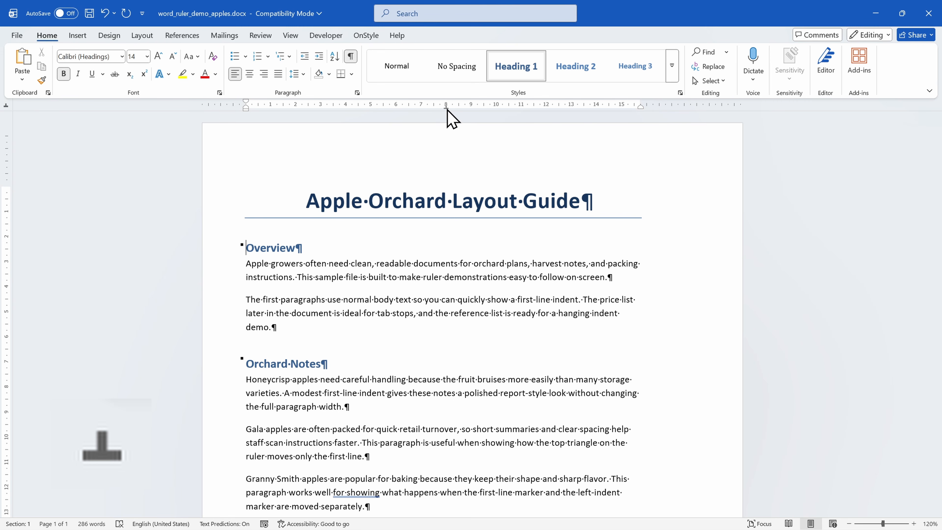
{"action": "key", "text": "Tab"}
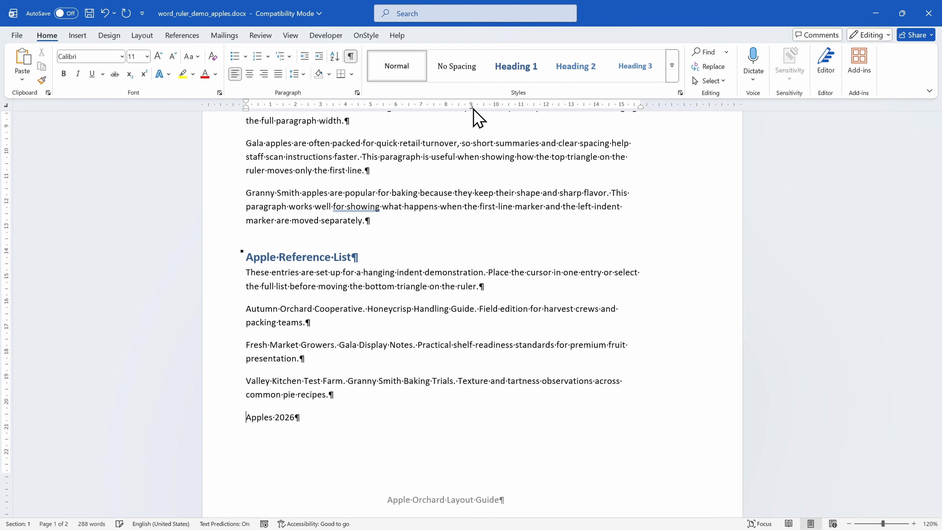
{"action": "key", "text": "Tab"}
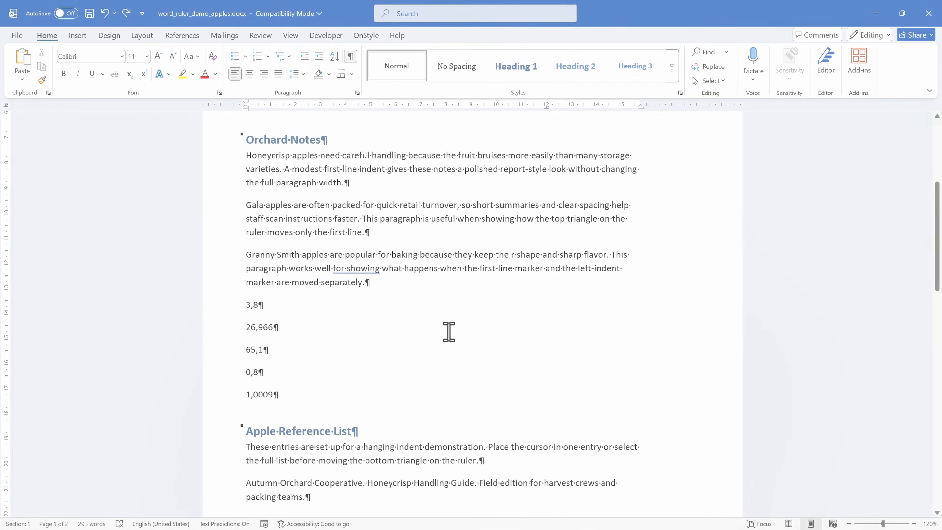
Tab each of the five numbers below the Orchard Notes text to the decimal tab stop at 12 cm, and hide the formatting marks
{"action": "key", "text": "Tab"}
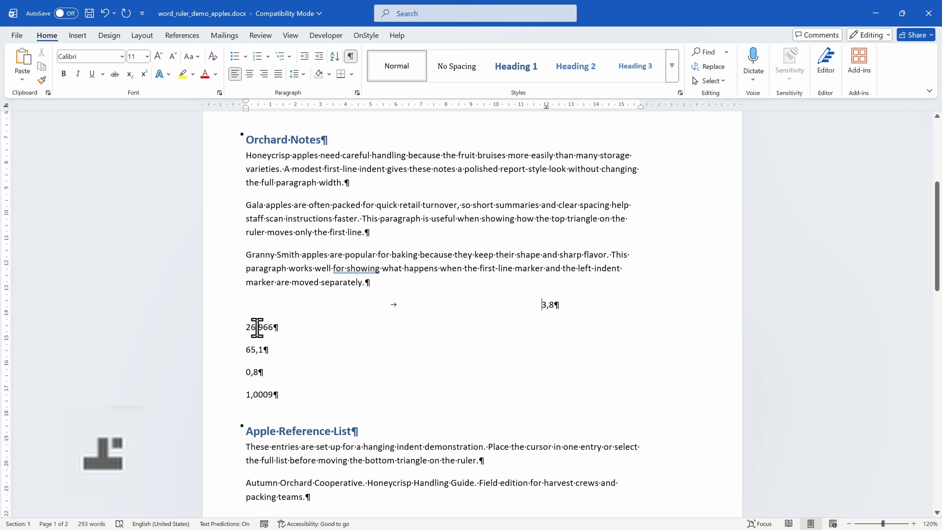
{"action": "key", "text": "Tab"}
{"action": "left_click", "coordinate": [242, 349]}
{"action": "key", "text": "Tab"}
{"action": "left_click", "coordinate": [242, 372]}
{"action": "key", "text": "Tab"}
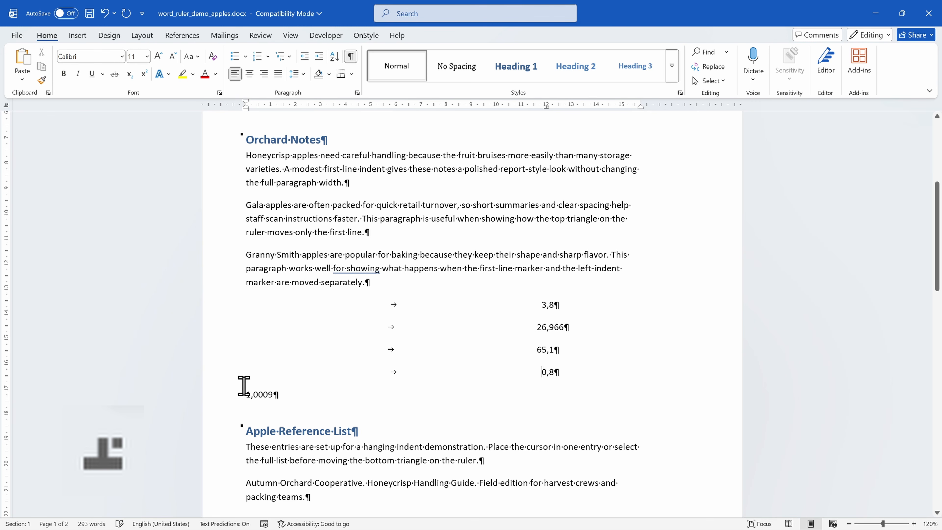
{"action": "left_click", "coordinate": [244, 394]}
{"action": "key", "text": "Tab"}
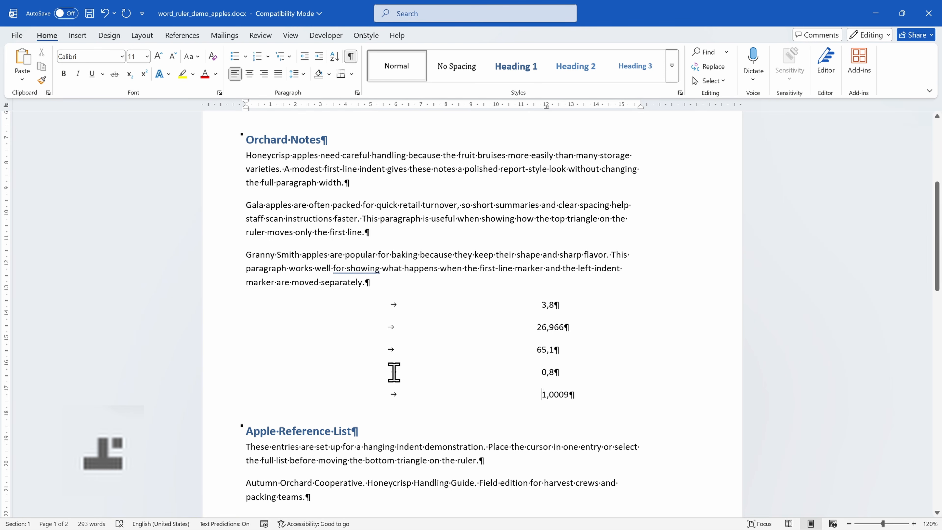
{"action": "left_click", "coordinate": [351, 56]}
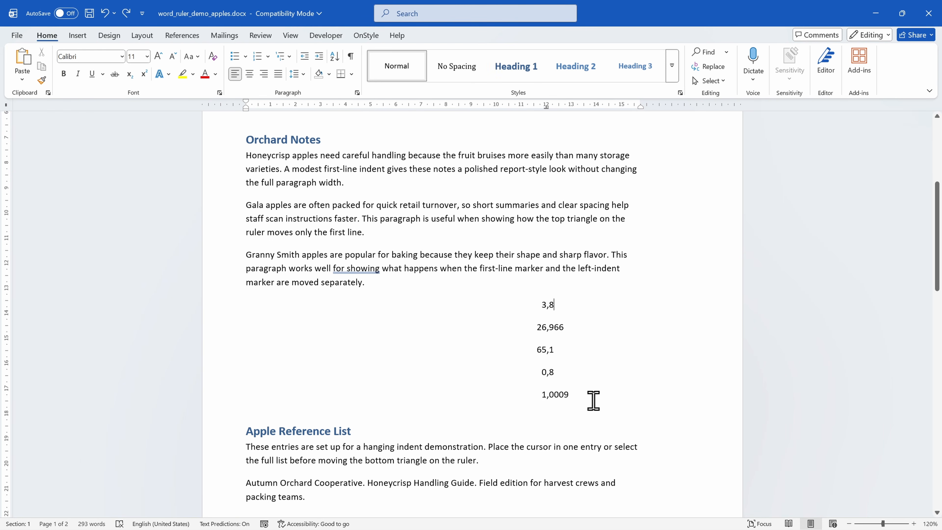
Add a bar tab at about 14.5 cm to the five number lines and deselect them
{"action": "left_click_drag", "start_coordinate": [593, 401], "coordinate": [523, 307]}
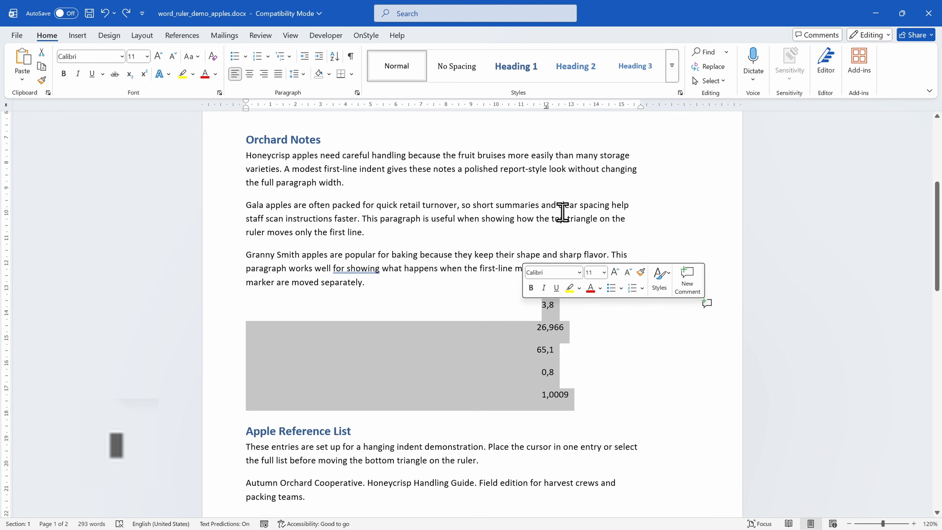
{"action": "left_click", "coordinate": [608, 107]}
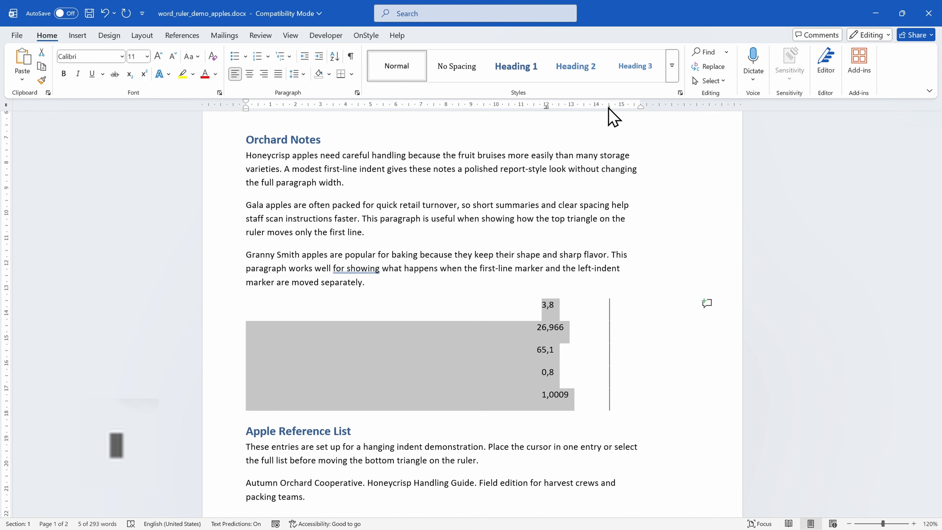
{"action": "left_click", "coordinate": [634, 273]}
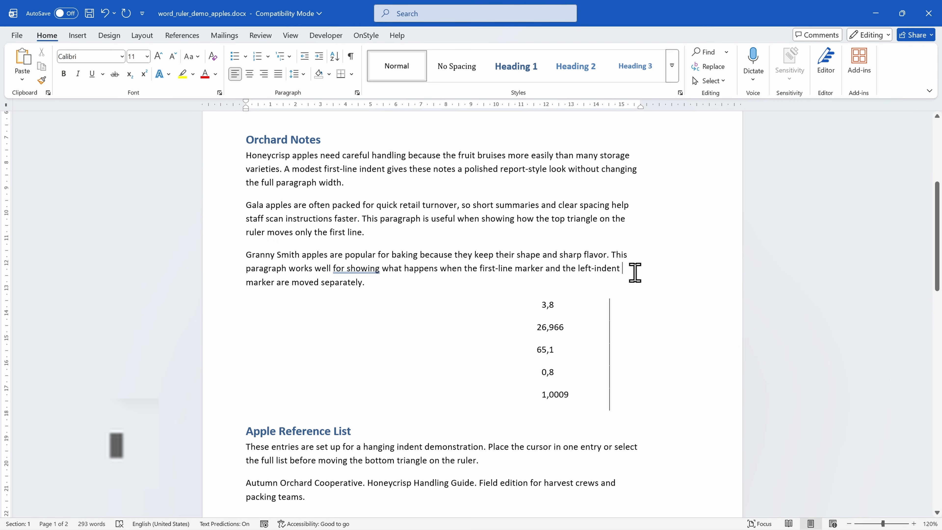